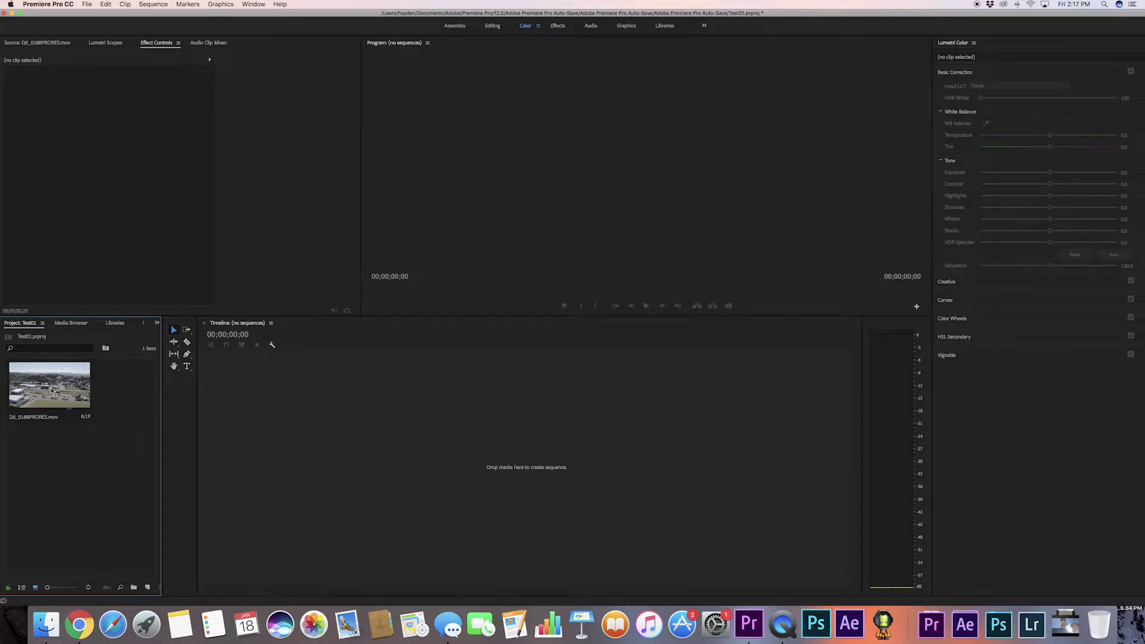
- Create a DJI_0188PRORES sequence from the drone clip, then scrub into its footage and select it
{"action": "left_click_drag", "start_coordinate": [60, 387], "coordinate": [328, 442]}
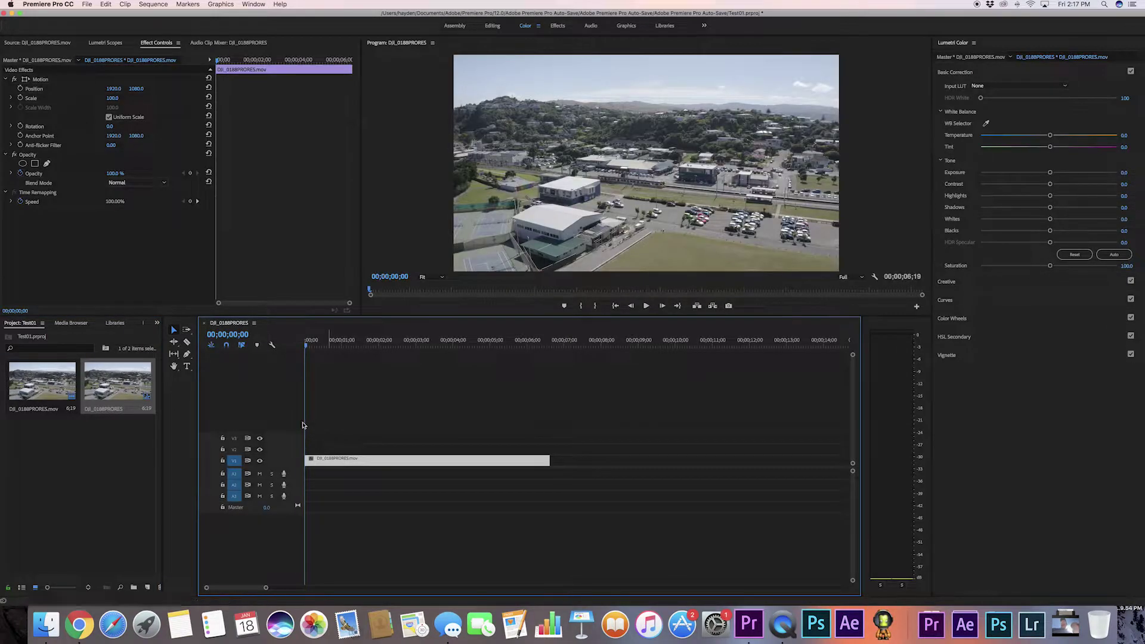
{"action": "left_click", "coordinate": [442, 501]}
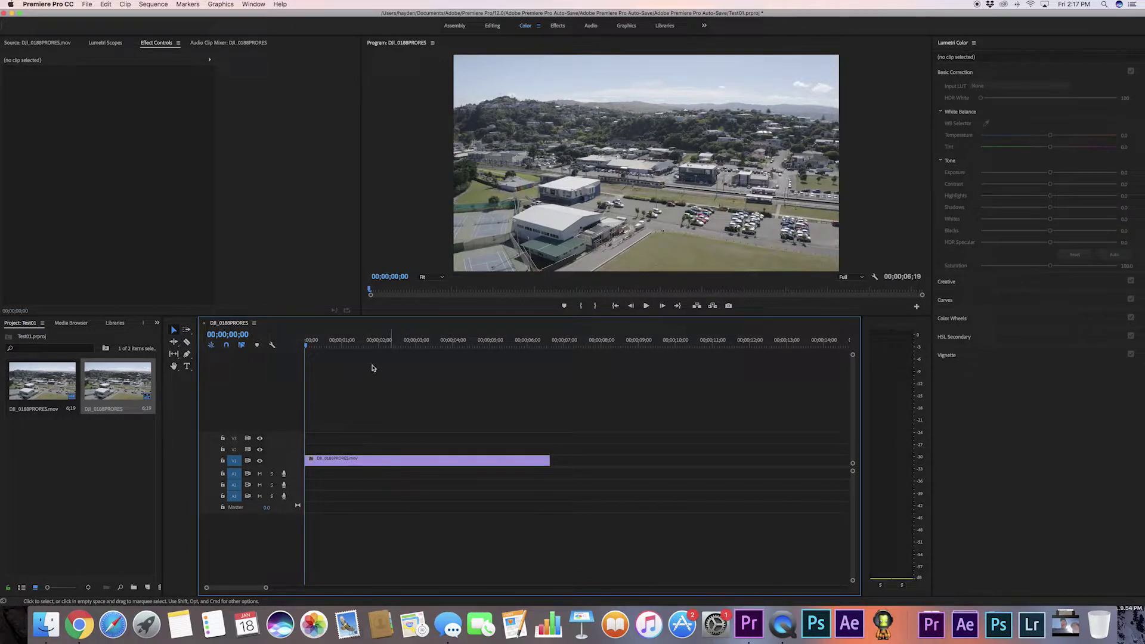
{"action": "left_click_drag", "start_coordinate": [317, 346], "coordinate": [298, 370]}
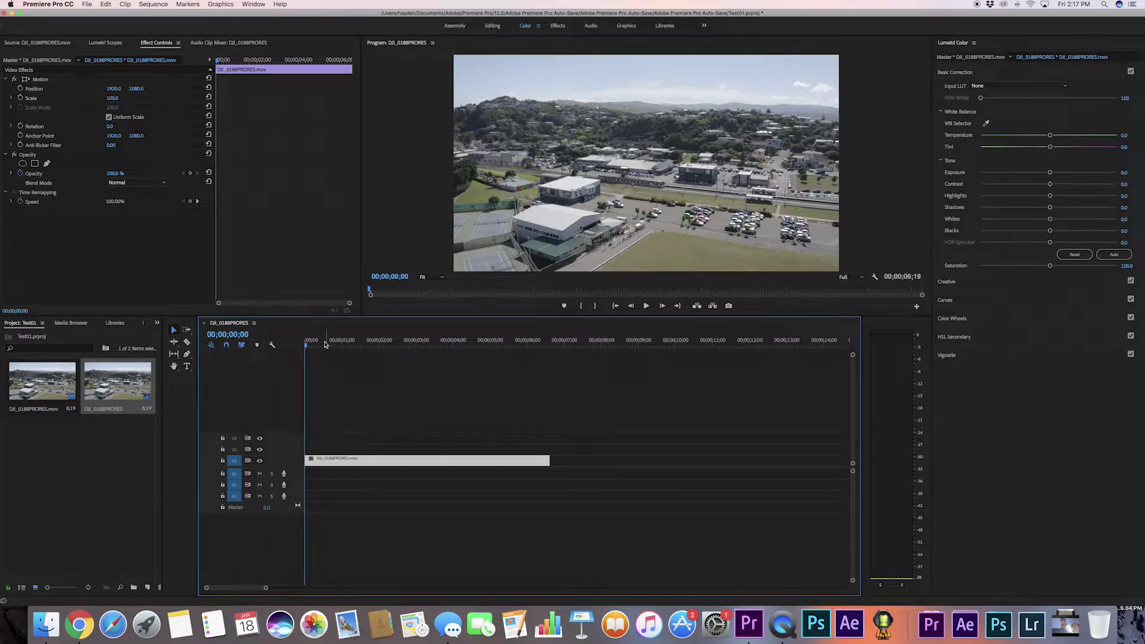
- Set Lumetri Creative Sharpen to 30 and Saturation to 165 on the drone clip
{"action": "left_click_drag", "start_coordinate": [326, 343], "coordinate": [377, 352]}
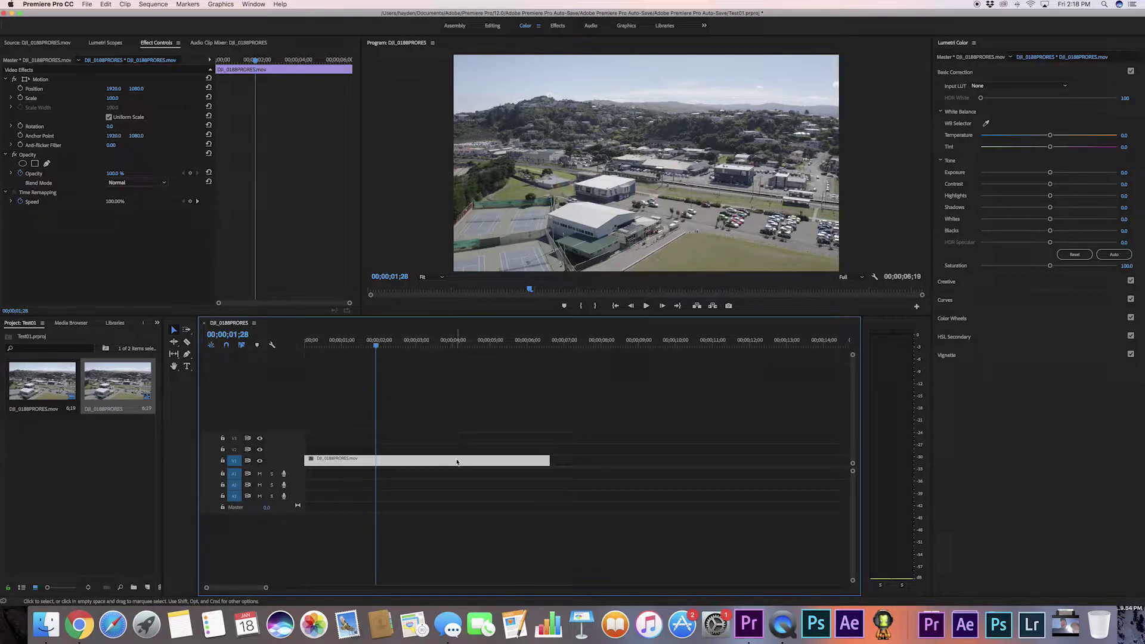
{"action": "left_click", "coordinate": [954, 282]}
{"action": "left_click", "coordinate": [1125, 254]}
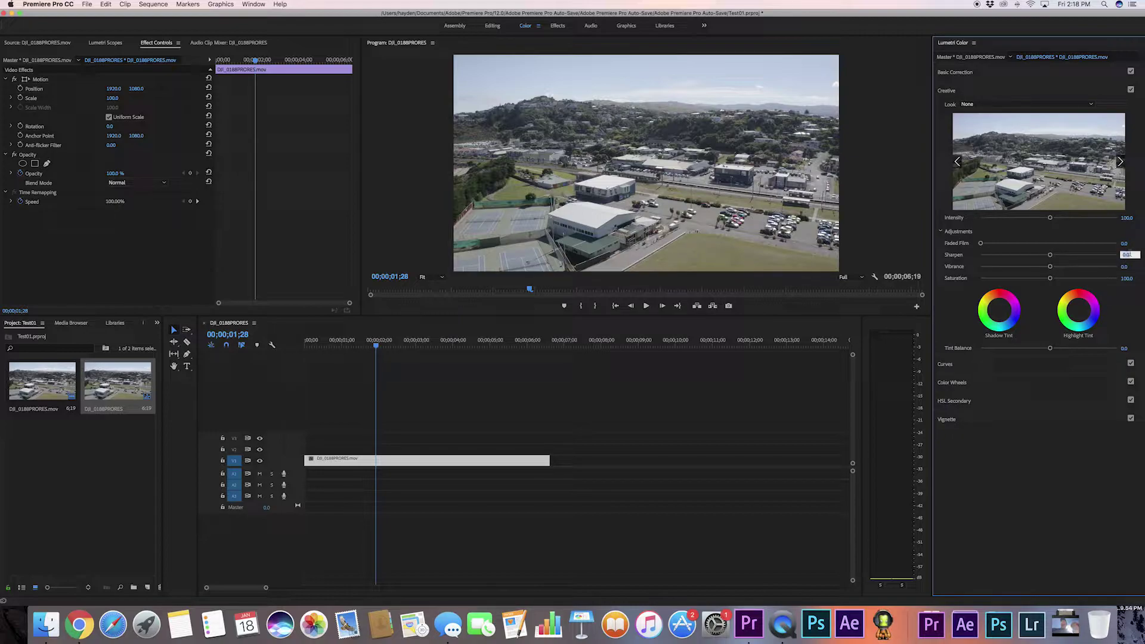
{"action": "key", "text": "Return"}
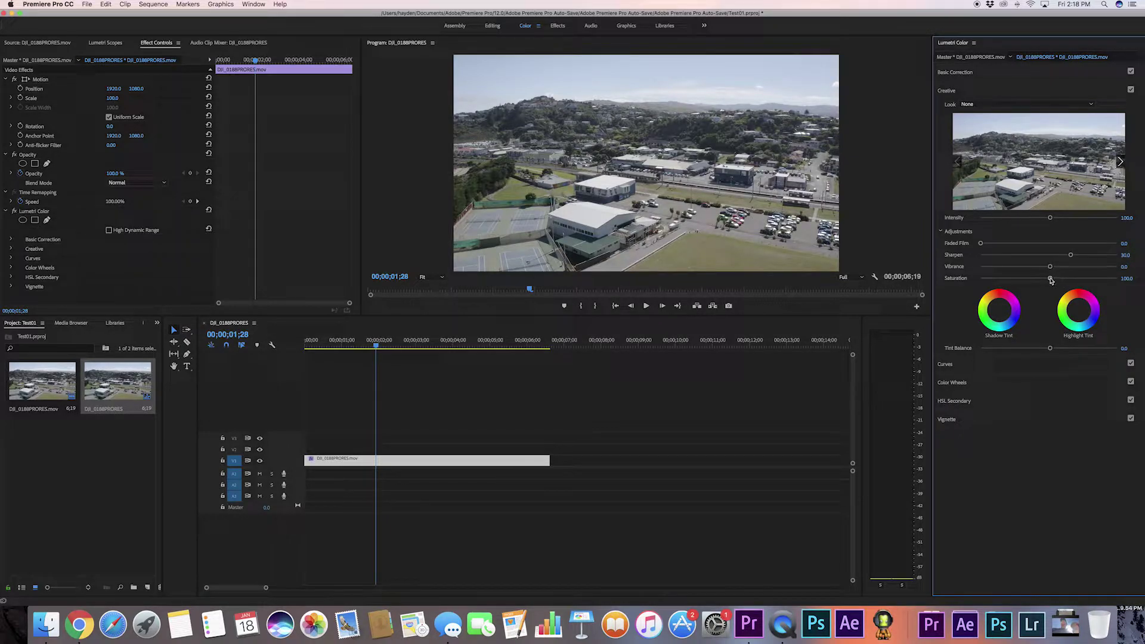
{"action": "left_click_drag", "start_coordinate": [1051, 280], "coordinate": [1096, 287]}
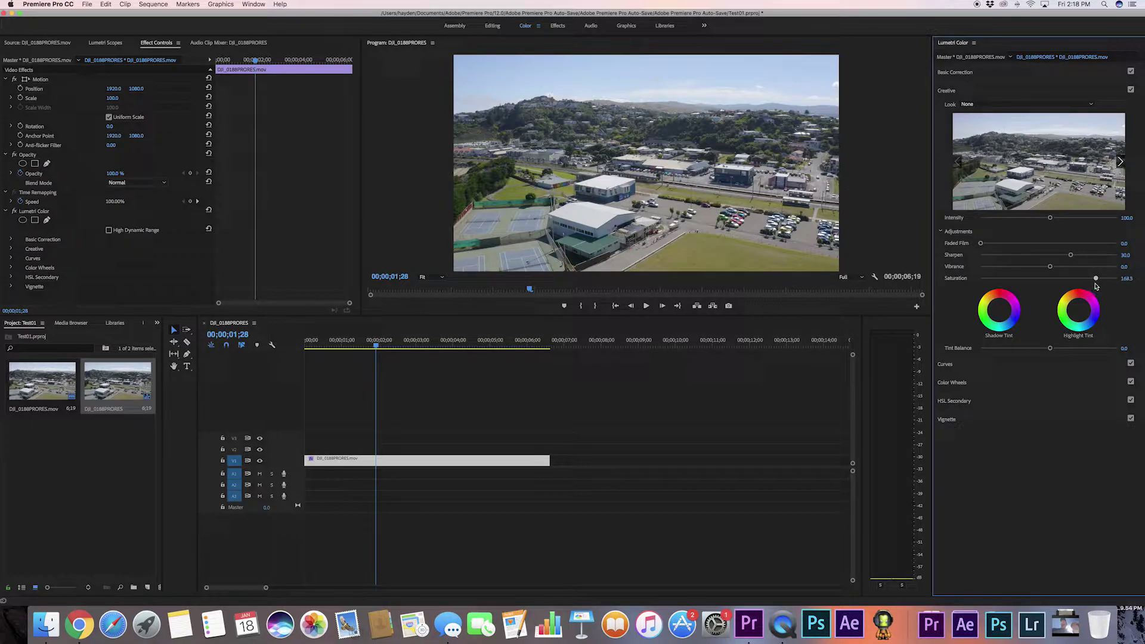
{"action": "left_click", "coordinate": [1126, 278]}
{"action": "type", "text": "165"}
{"action": "key", "text": "Return"}
- Lower Basic Correction Highlights to -6
{"action": "left_click", "coordinate": [976, 74]}
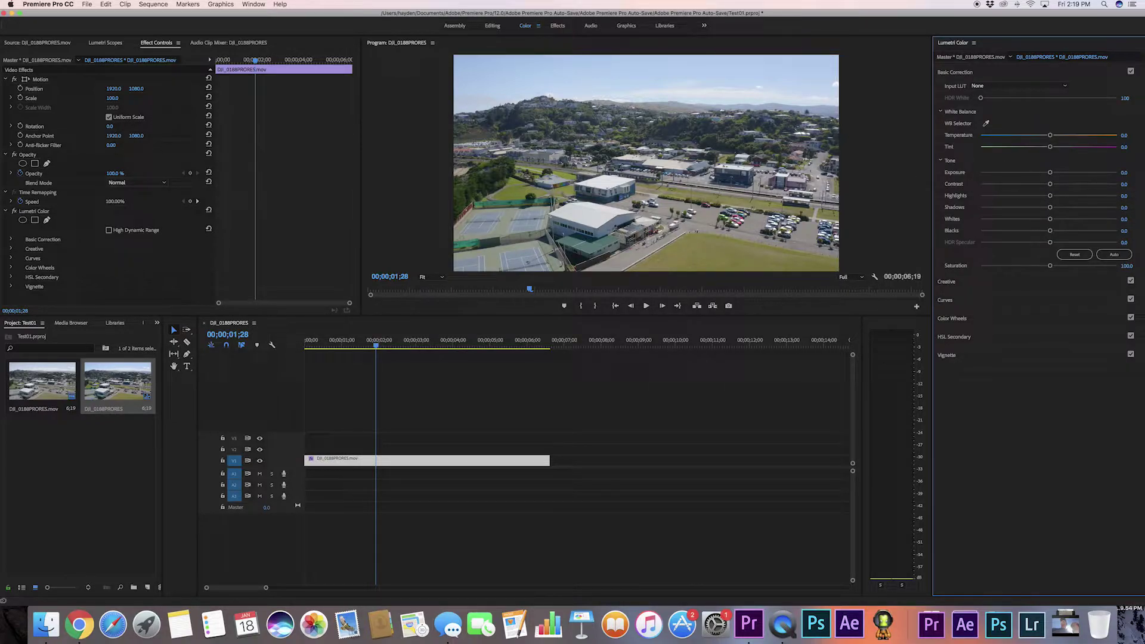
{"action": "left_click", "coordinate": [1123, 196]}
{"action": "type", "text": "-6"}
{"action": "key", "text": "Return"}
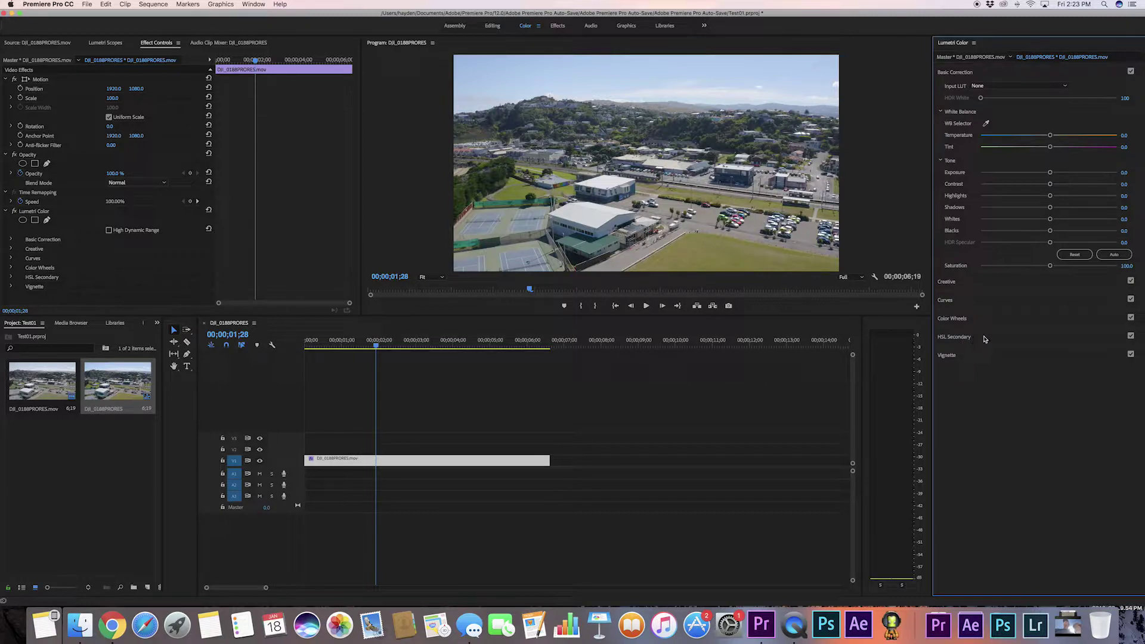
- Expand HSL Secondary and key the sky with the blue Set color preset
{"action": "left_click", "coordinate": [984, 339]}
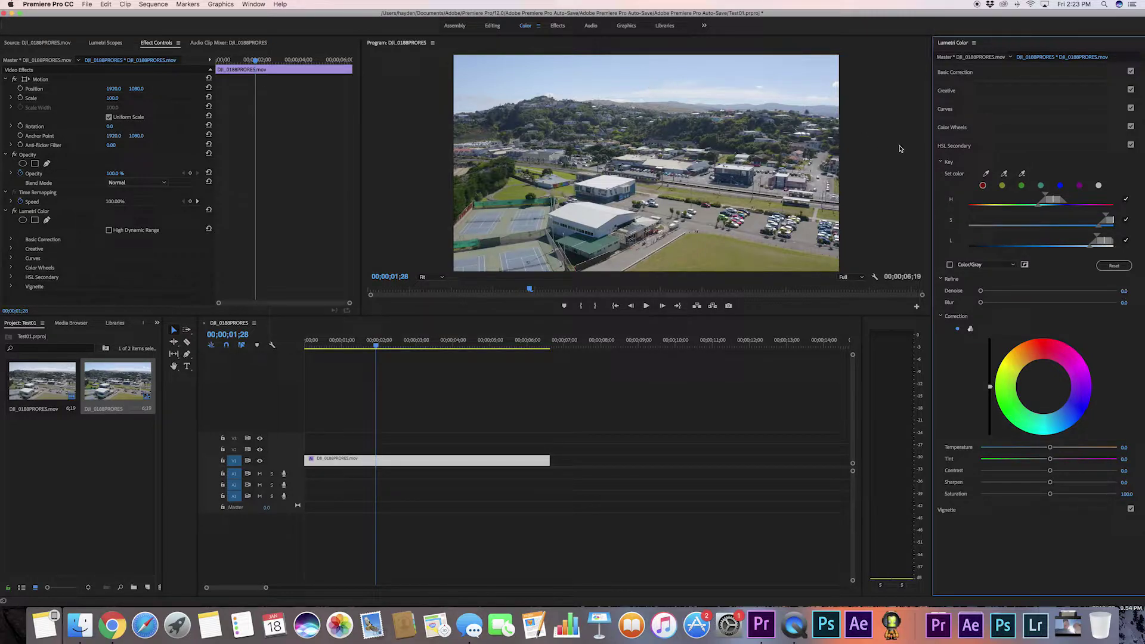
{"action": "left_click", "coordinate": [987, 175]}
{"action": "left_click", "coordinate": [1060, 186]}
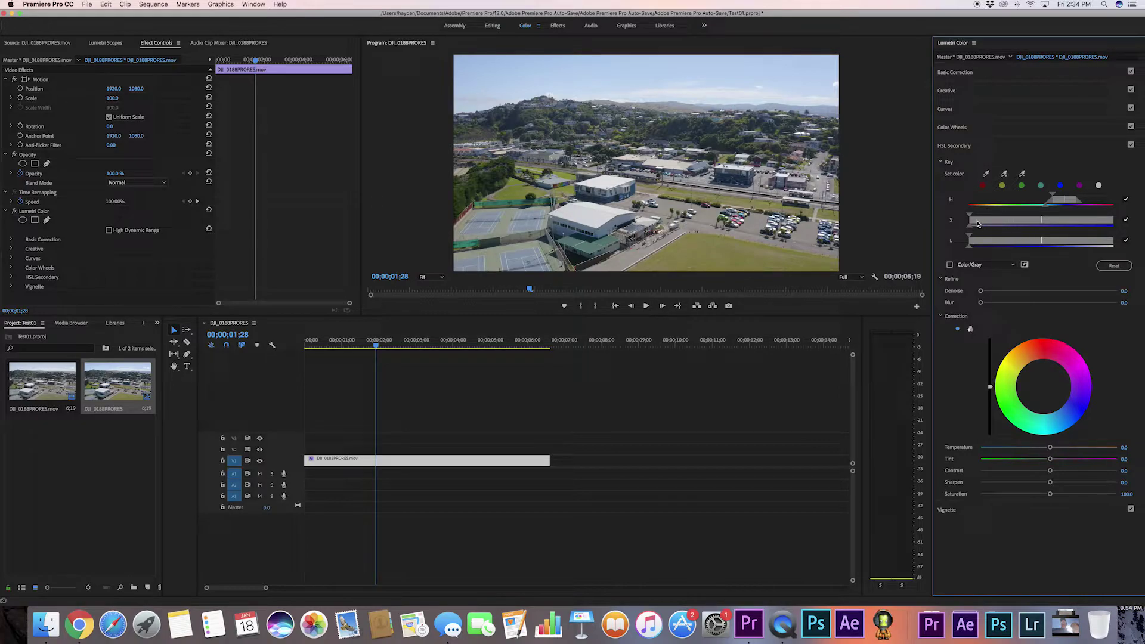
- Raise the low end of the key's saturation range until the buildings drop out of the selection
{"action": "left_click_drag", "start_coordinate": [973, 223], "coordinate": [980, 224]}
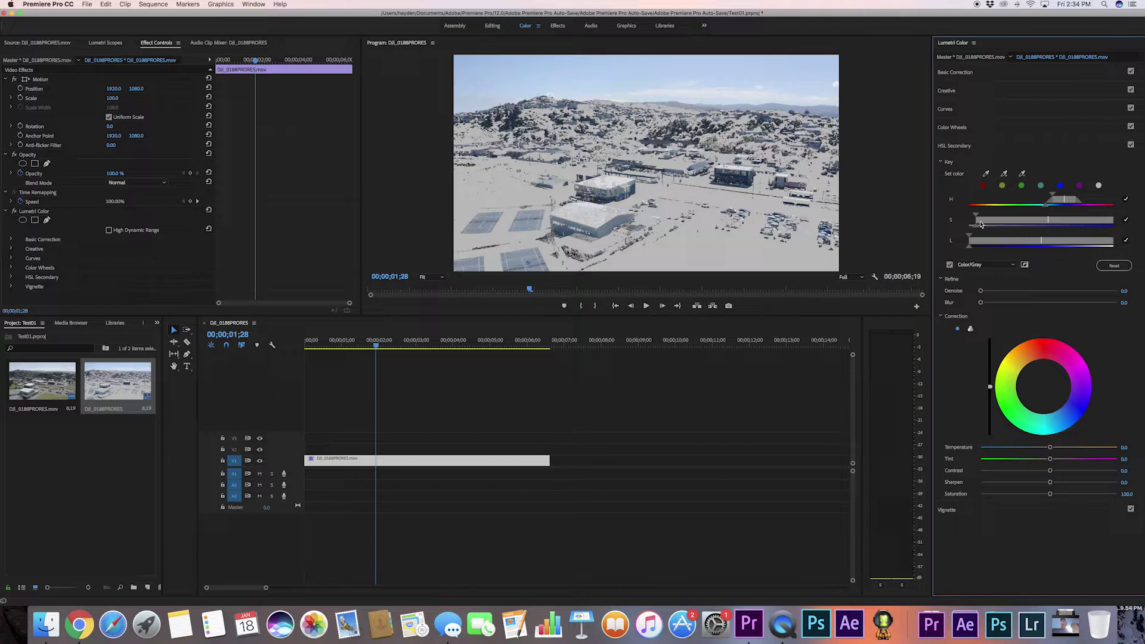
{"action": "left_click_drag", "start_coordinate": [984, 224], "coordinate": [1011, 227]}
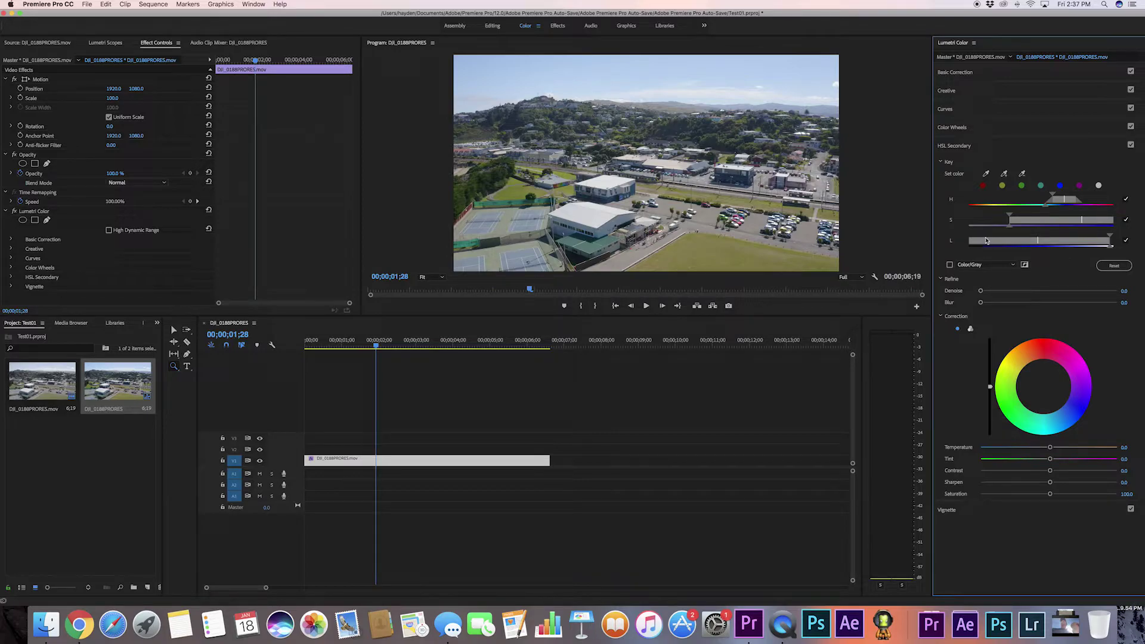
- Tighten the sky key's lightness range, smooth it with Refine Denoise, and scrub to check
{"action": "left_click_drag", "start_coordinate": [978, 241], "coordinate": [1031, 246]}
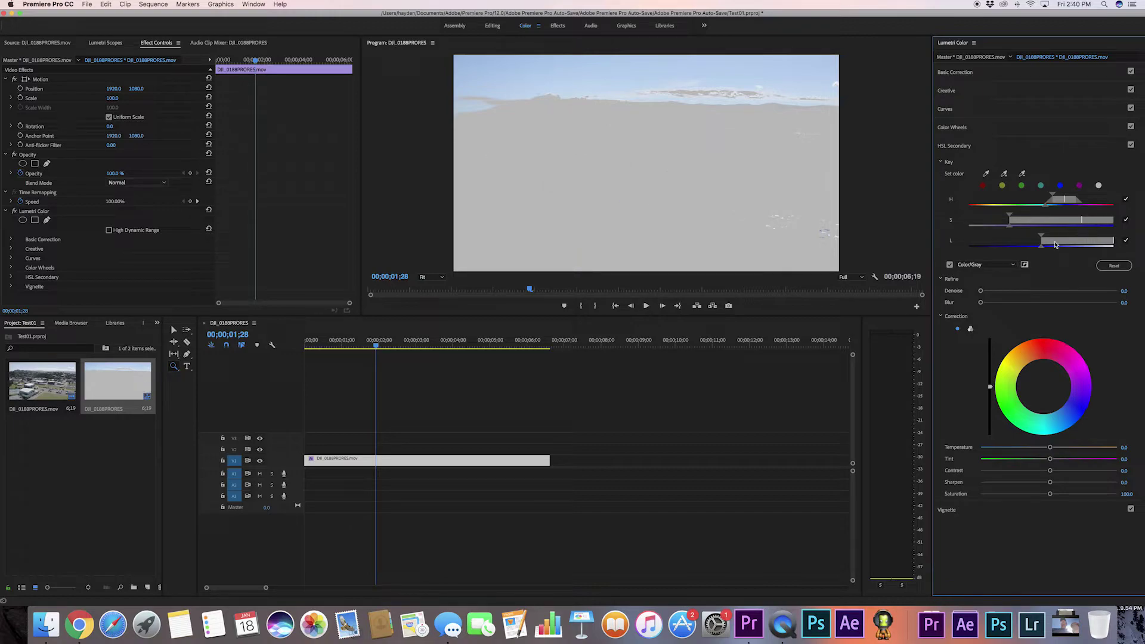
{"action": "left_click_drag", "start_coordinate": [1055, 244], "coordinate": [1055, 244]}
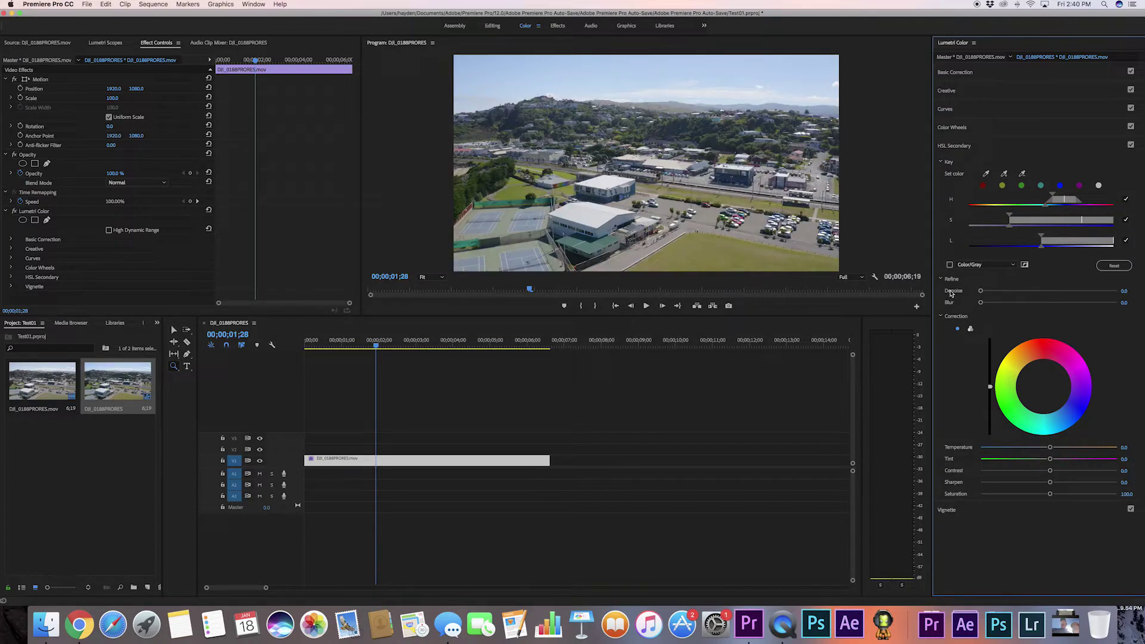
{"action": "left_click_drag", "start_coordinate": [978, 292], "coordinate": [1032, 293]}
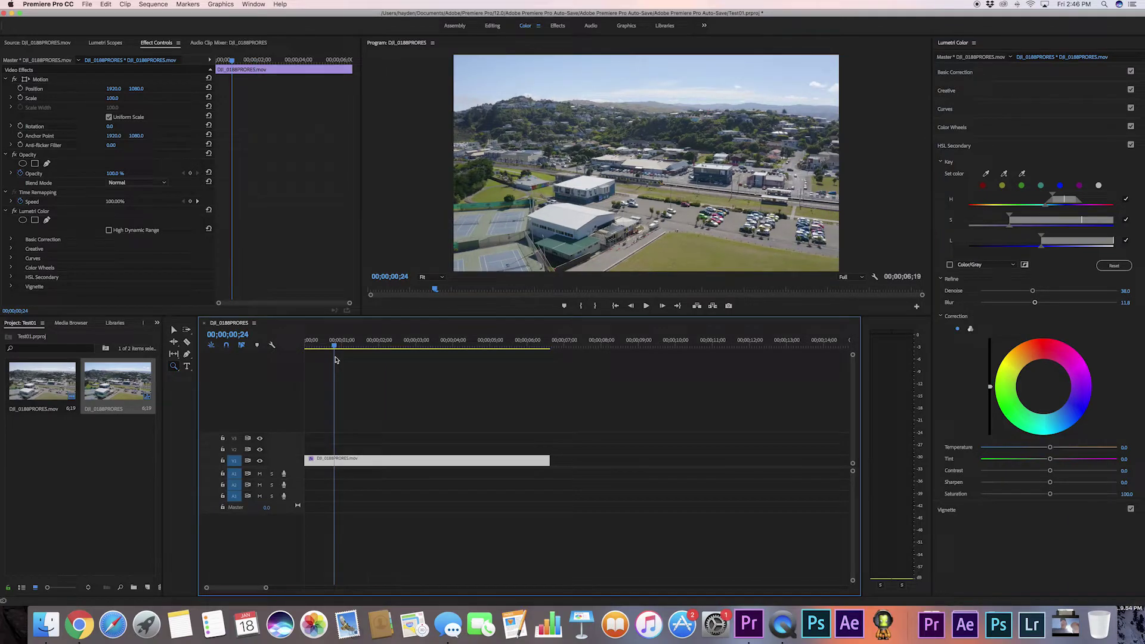
{"action": "mouse_move", "coordinate": [335, 356]}
{"action": "left_mouse_down"}
{"action": "mouse_move", "coordinate": [382, 356]}
{"action": "mouse_move", "coordinate": [354, 357]}
{"action": "left_mouse_up"}
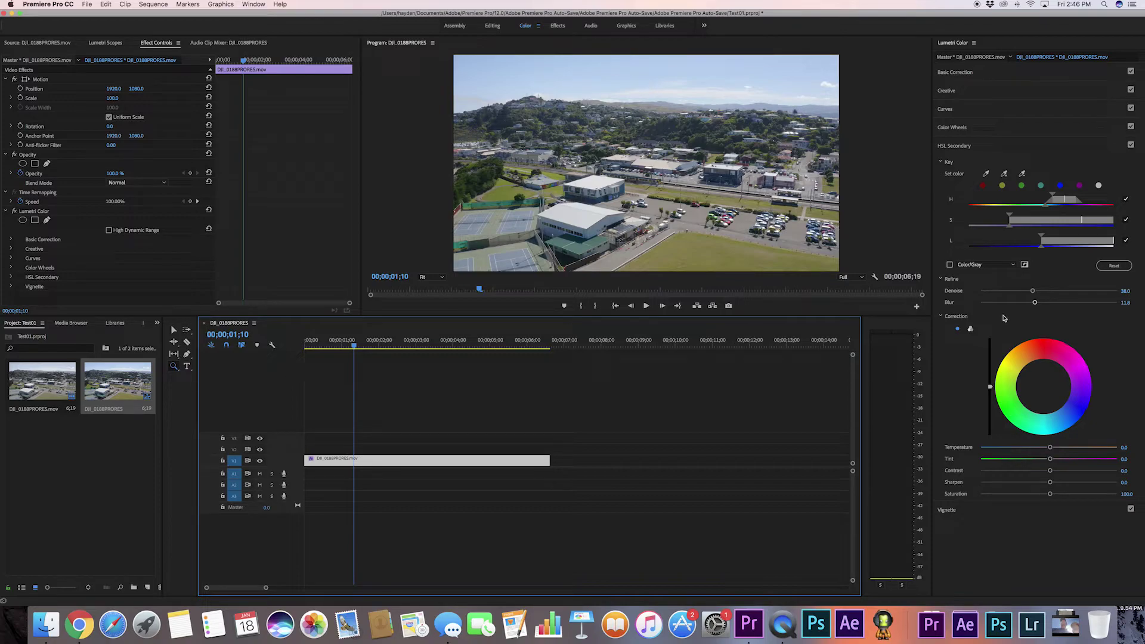
- Darken the keyed sky and set its correction Temperature to -15
{"action": "left_click", "coordinate": [991, 387]}
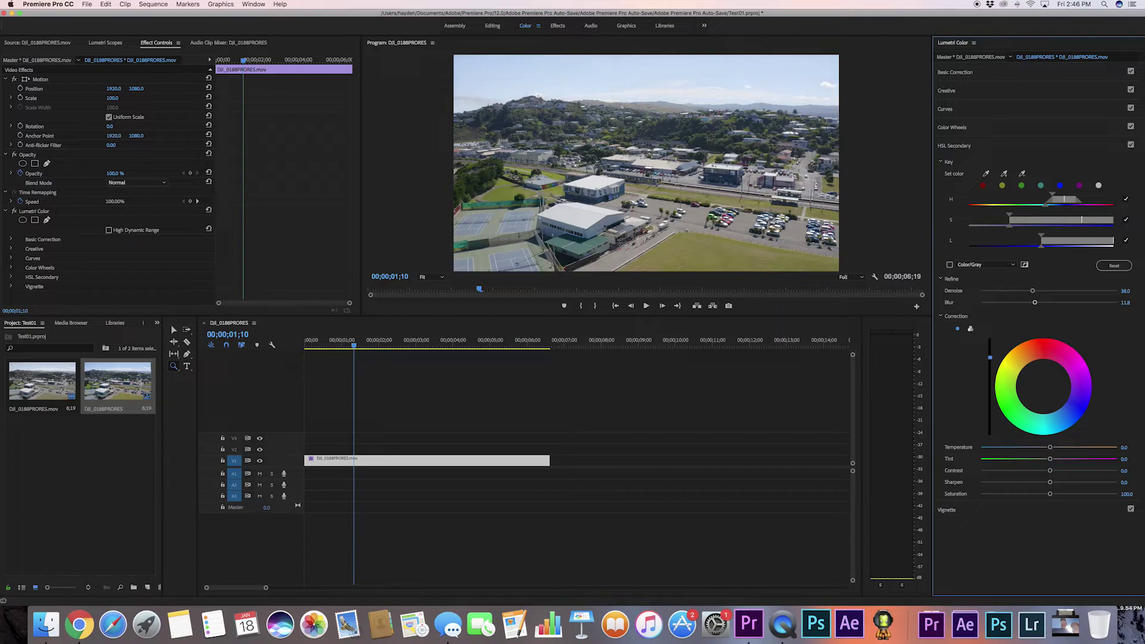
{"action": "left_click_drag", "start_coordinate": [990, 347], "coordinate": [970, 386]}
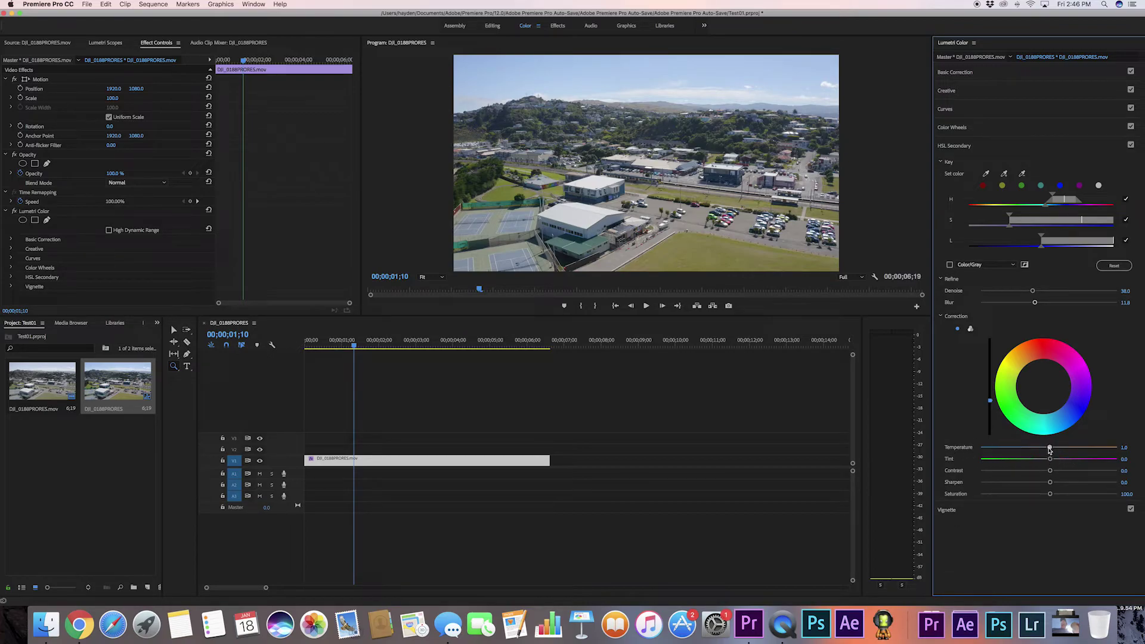
{"action": "left_click_drag", "start_coordinate": [1049, 448], "coordinate": [1012, 451]}
{"action": "left_click_drag", "start_coordinate": [1008, 451], "coordinate": [1040, 451]}
{"action": "left_click", "coordinate": [1127, 447]}
{"action": "type", "text": "-15"}
{"action": "key", "text": "Return"}
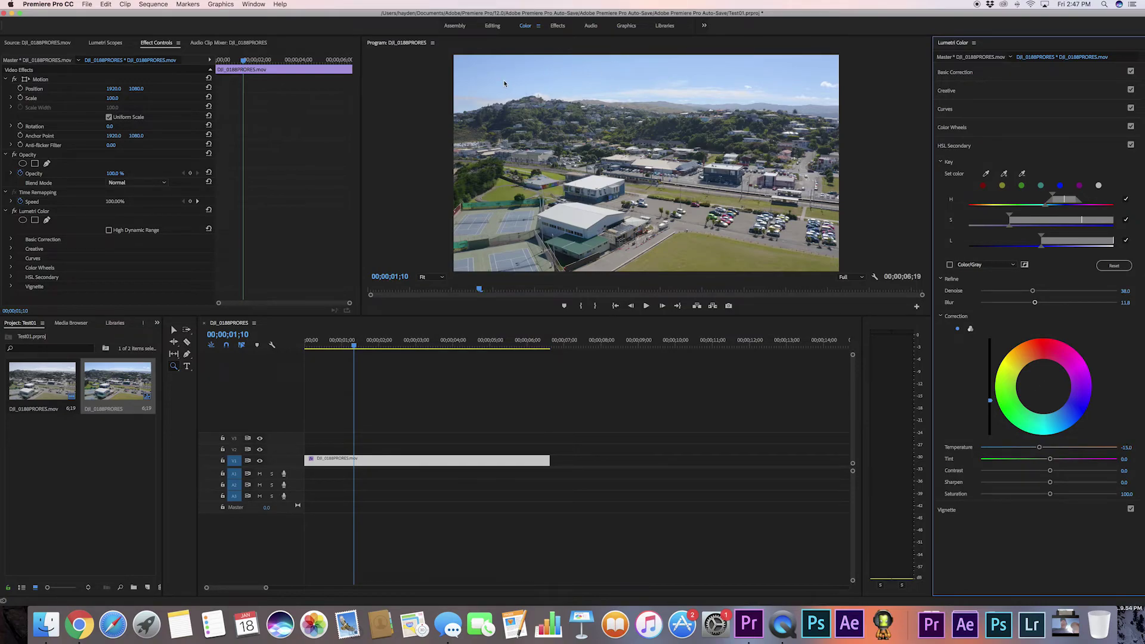